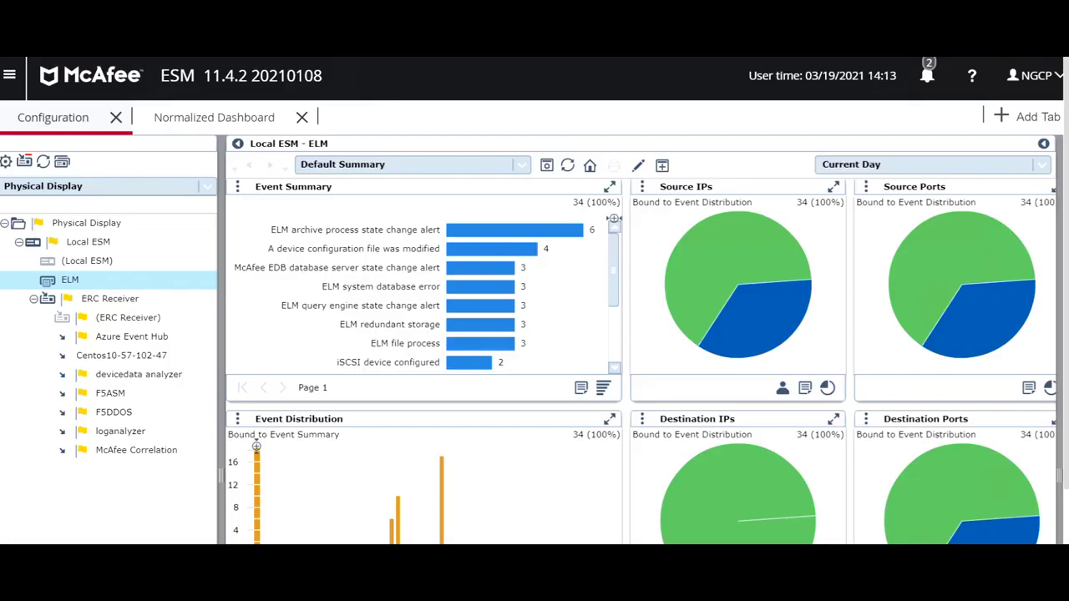
Open the ELM device's properties and show its storage pools
{"action": "left_click", "coordinate": [7, 162]}
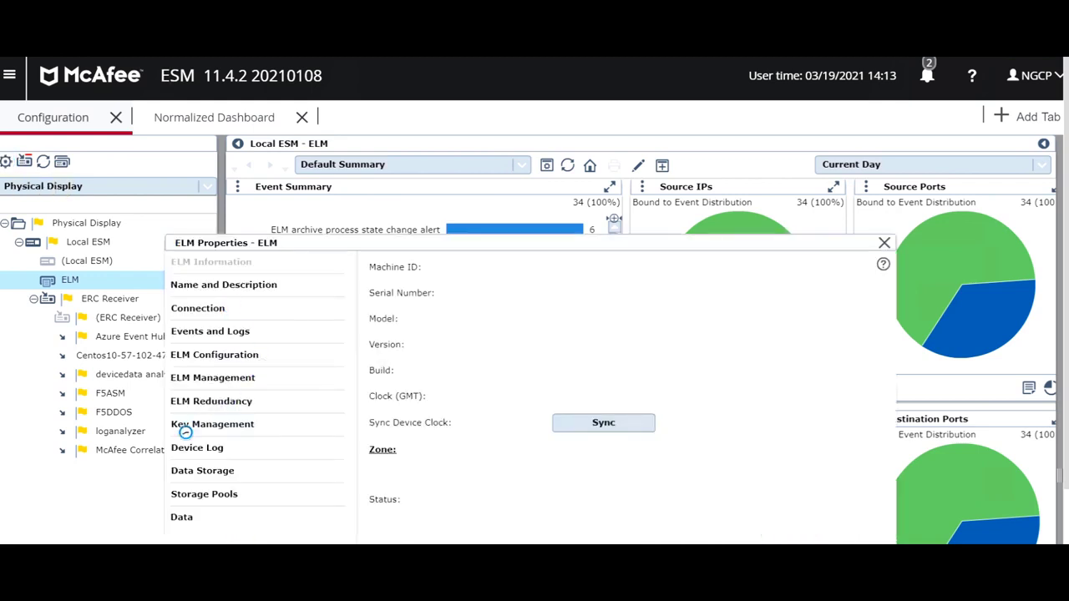
{"action": "left_click", "coordinate": [219, 498]}
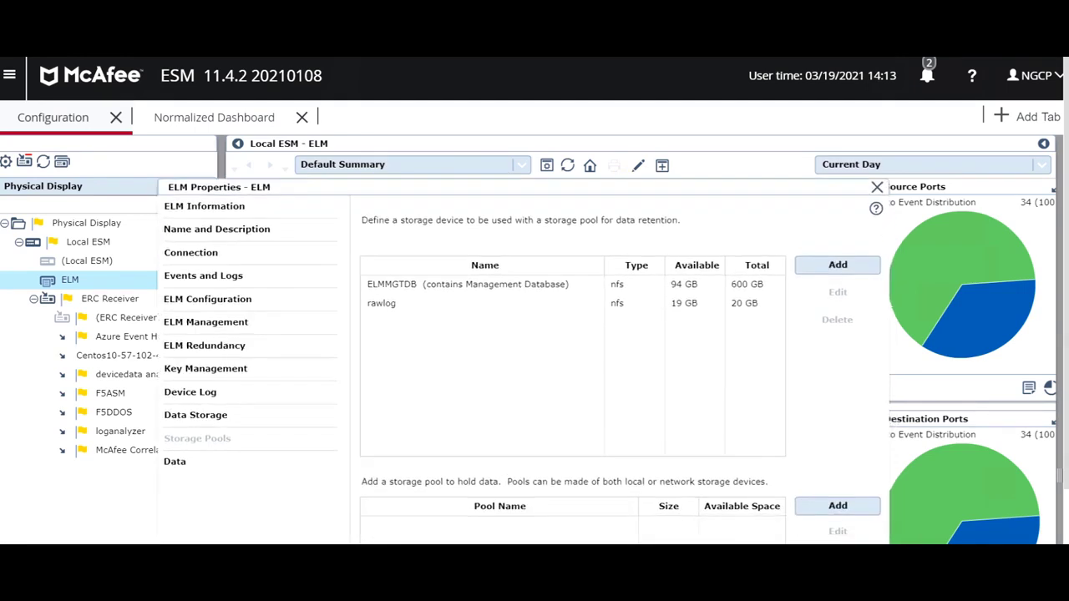
{"action": "scroll", "coordinate": [534, 300], "scroll_direction": "down", "scroll_amount": 1}
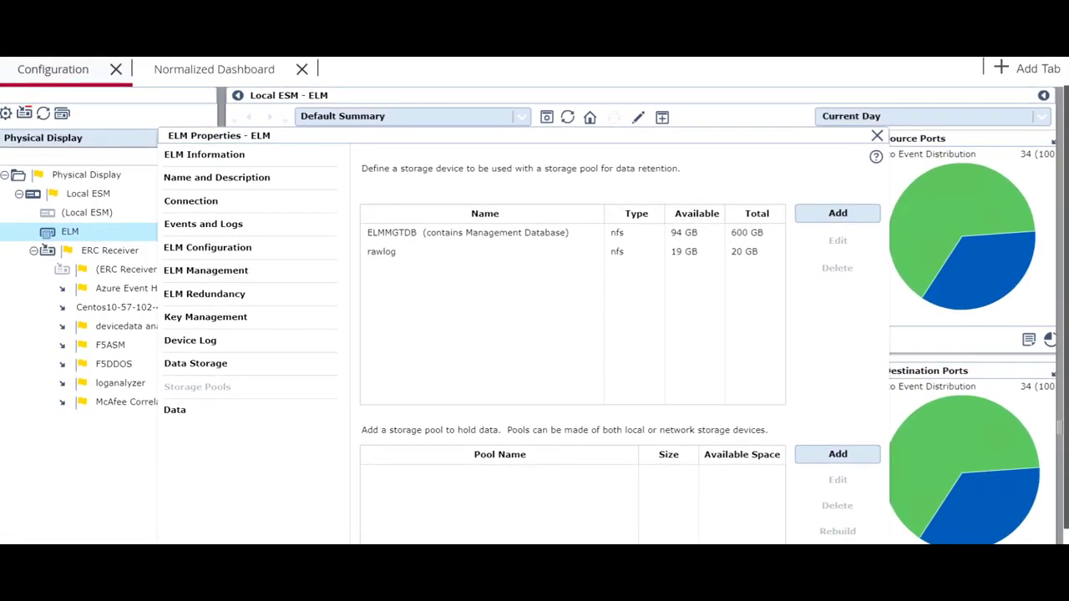
Look over the blank storage pool form and the ELM's iSCSI data storage settings, and return to the storage pools
{"action": "left_click", "coordinate": [808, 459]}
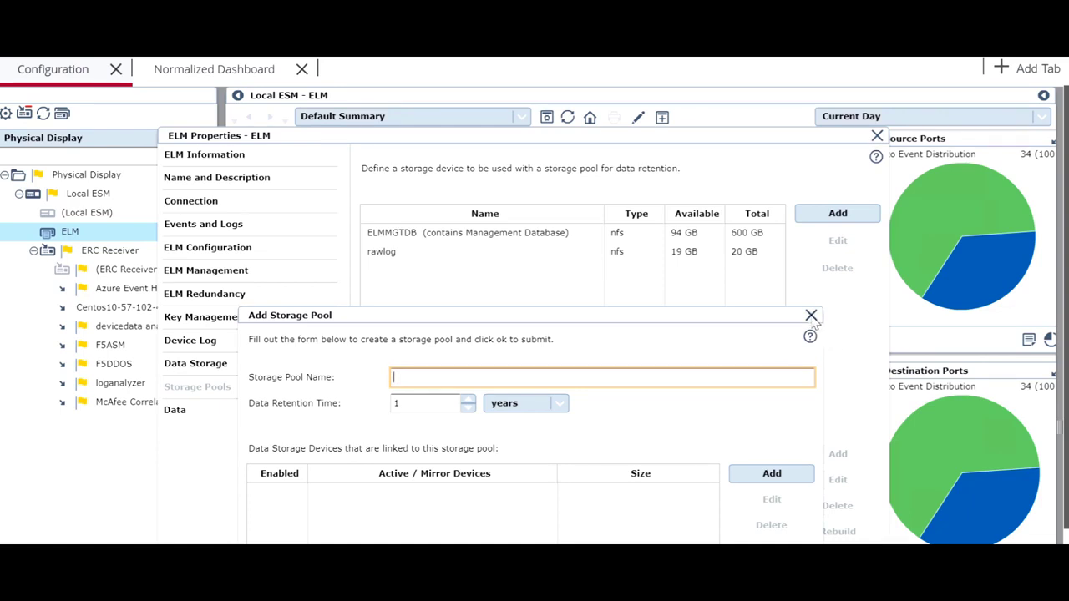
{"action": "left_click", "coordinate": [811, 315]}
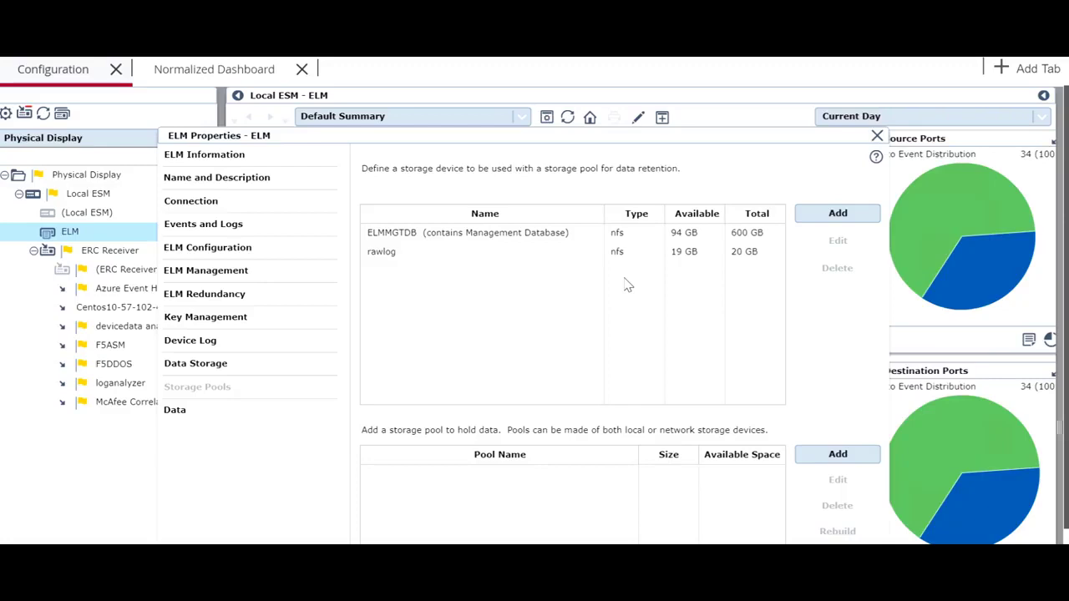
{"action": "left_click", "coordinate": [193, 364]}
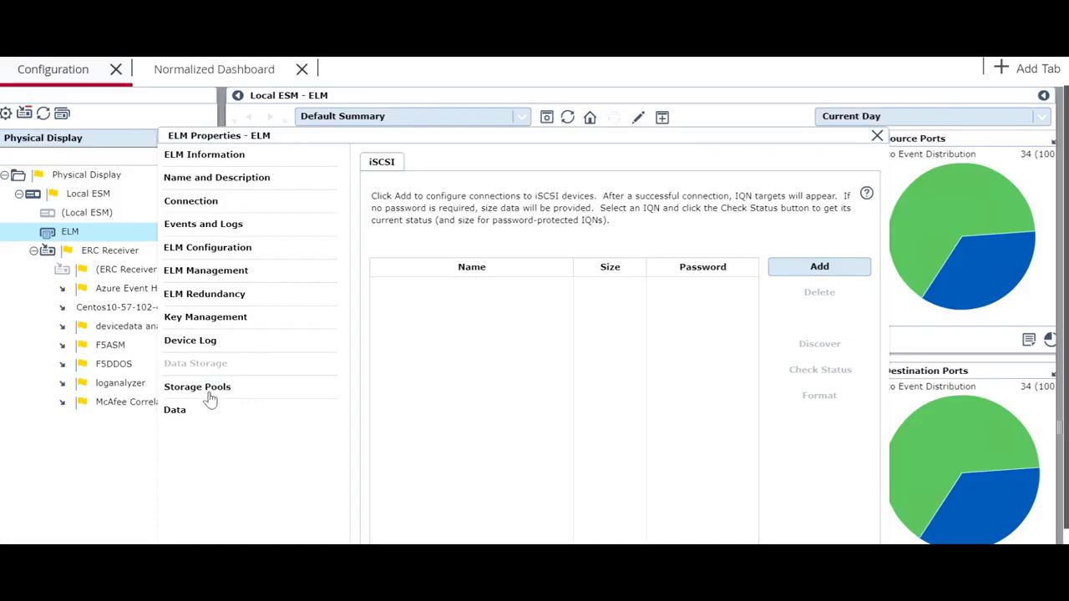
{"action": "left_click", "coordinate": [208, 389]}
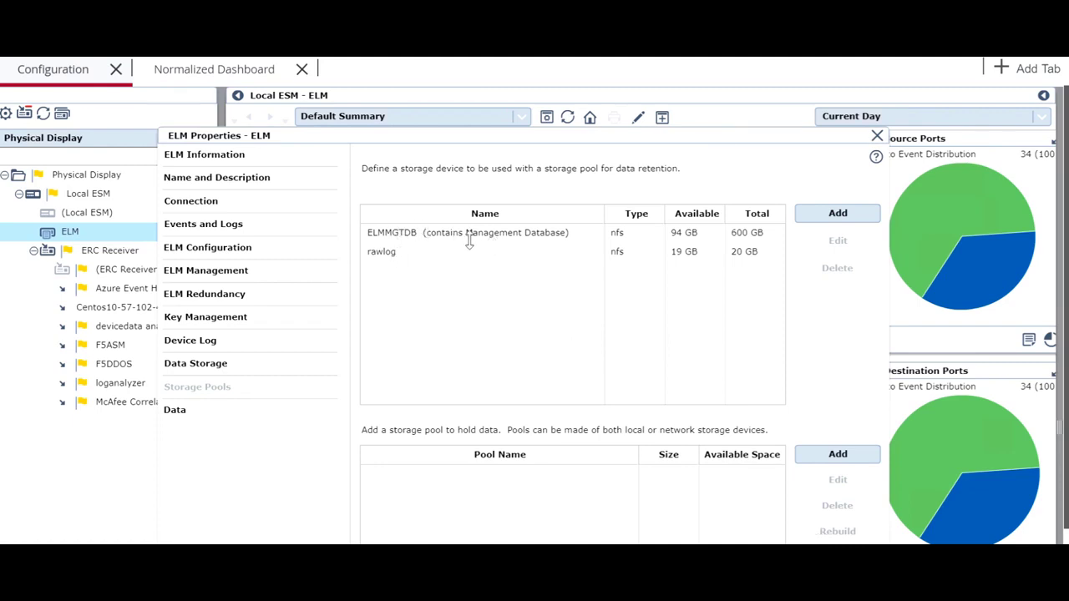
Review the connection parameters of the rawlog storage device without changing them
{"action": "left_click", "coordinate": [388, 259]}
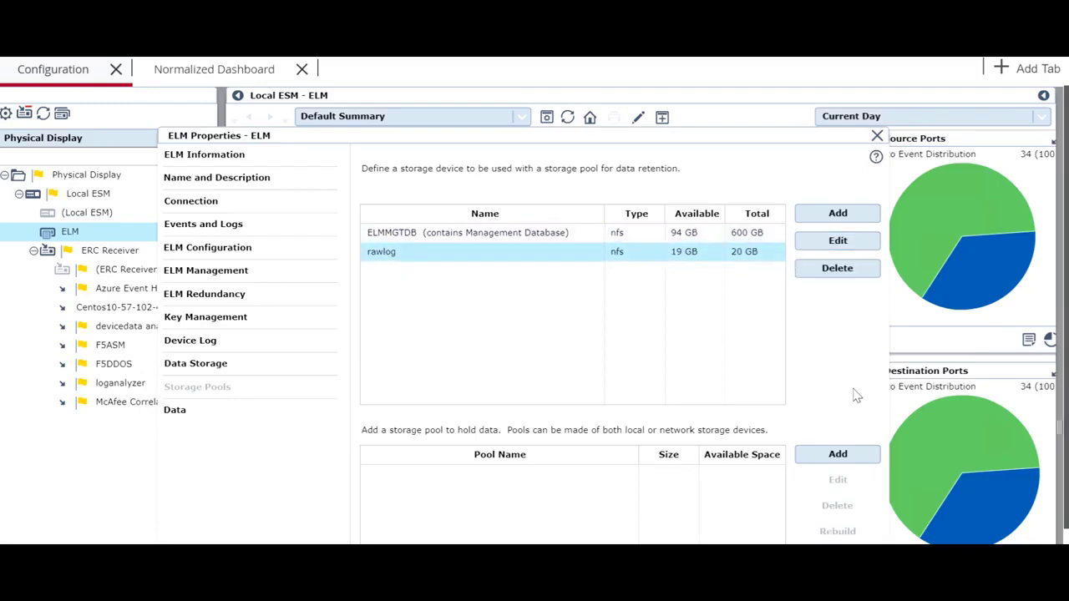
{"action": "left_click", "coordinate": [837, 241]}
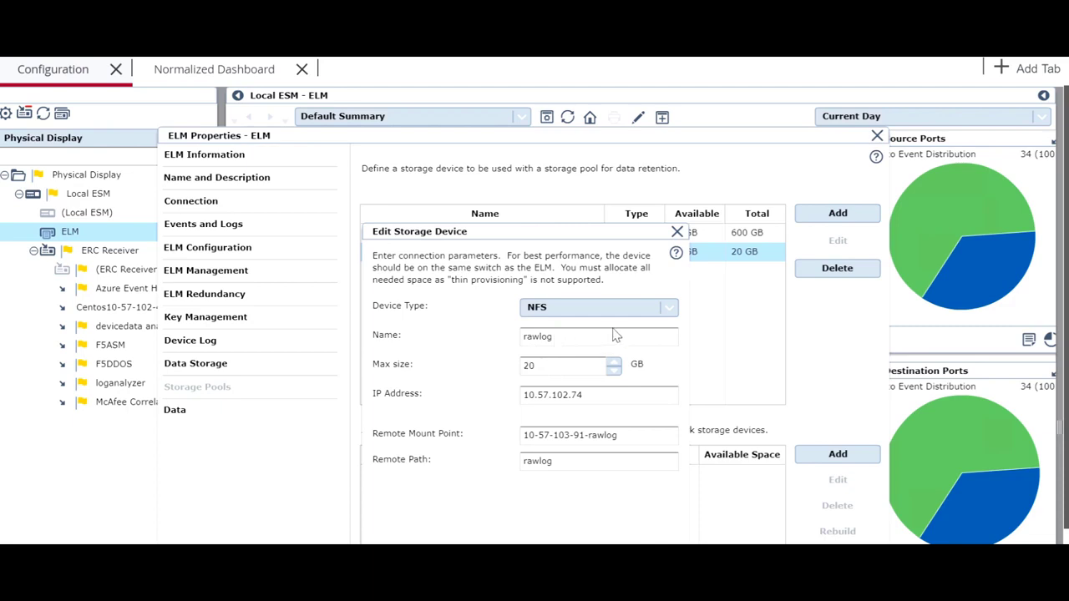
{"action": "left_click", "coordinate": [676, 231]}
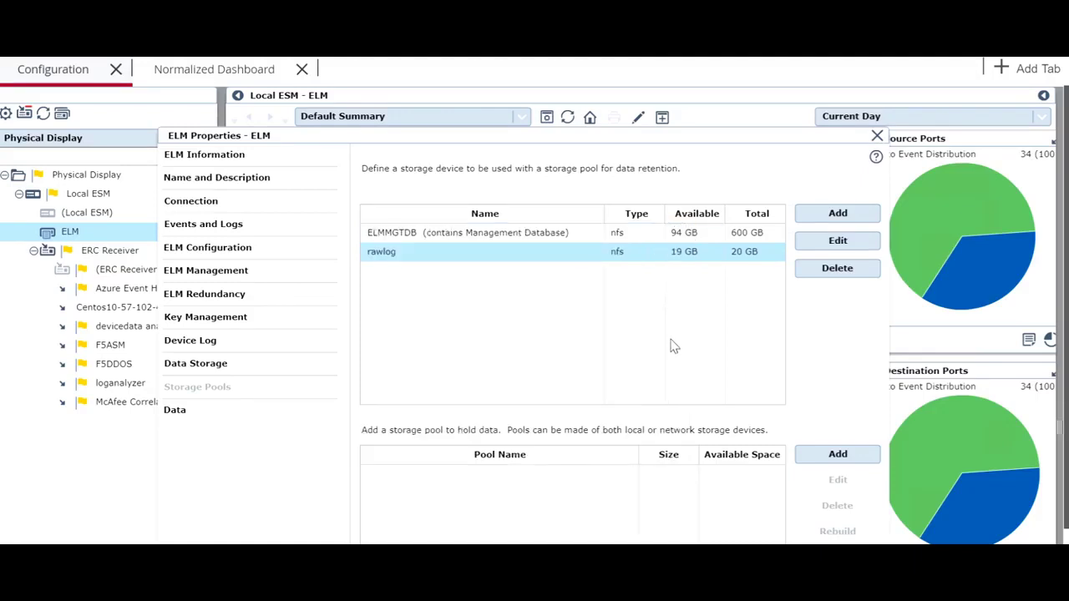
Start a new storage pool named LinuxRawlog with a data retention time of 1 month
{"action": "left_click", "coordinate": [806, 460]}
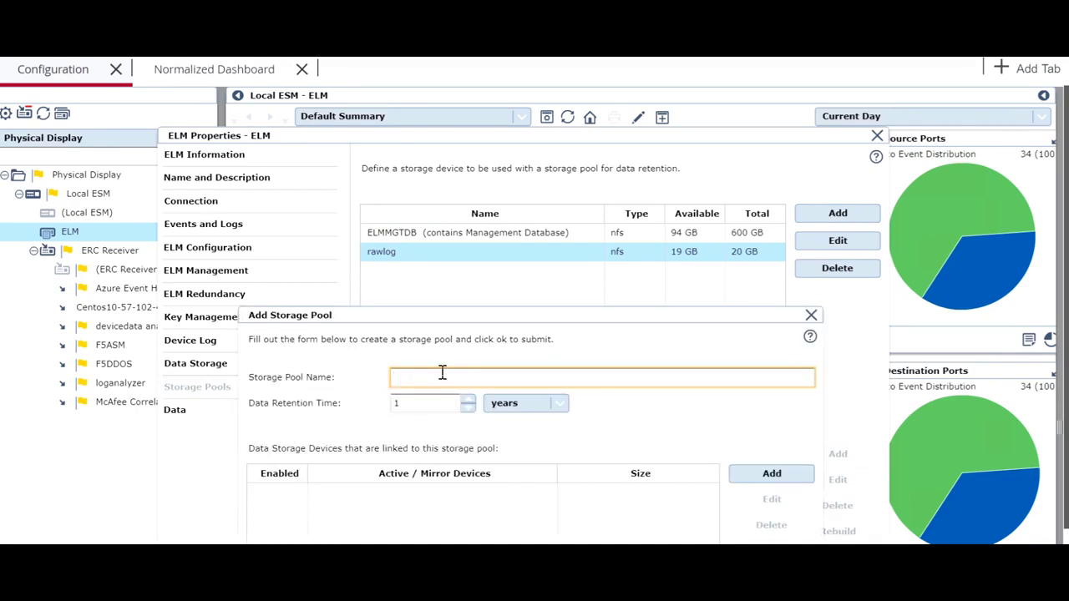
{"action": "type", "text": "LinuxRawlog"}
{"action": "left_click", "coordinate": [502, 404]}
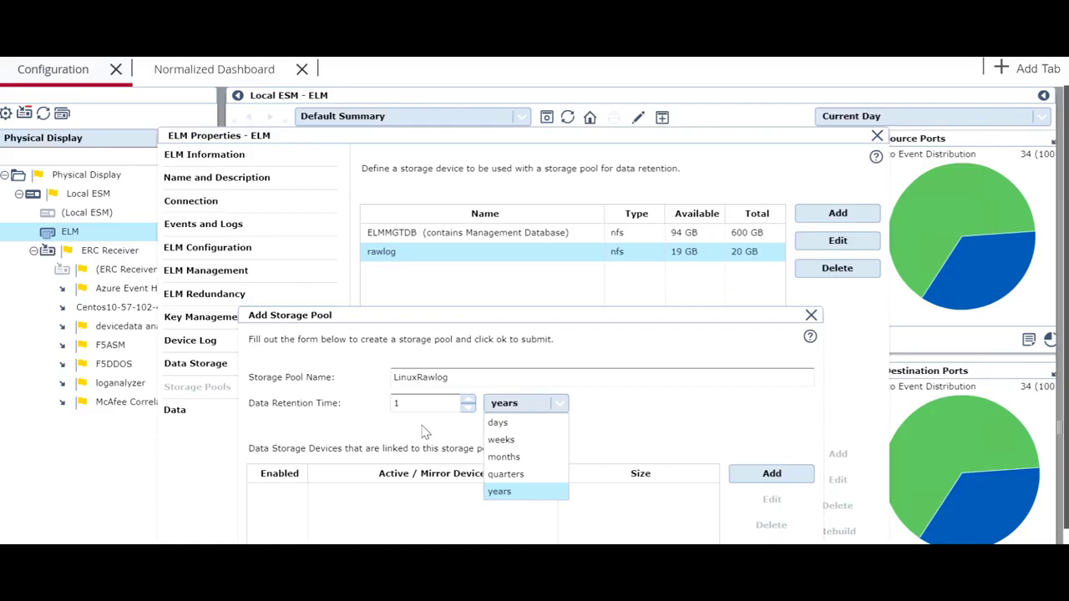
{"action": "left_click", "coordinate": [633, 432]}
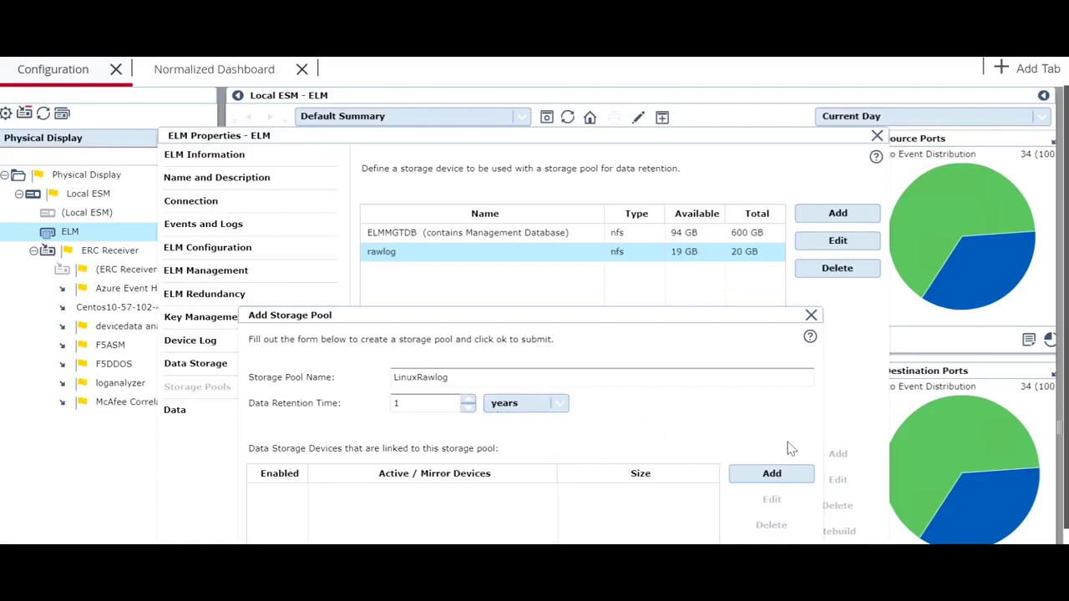
{"action": "left_click", "coordinate": [499, 404]}
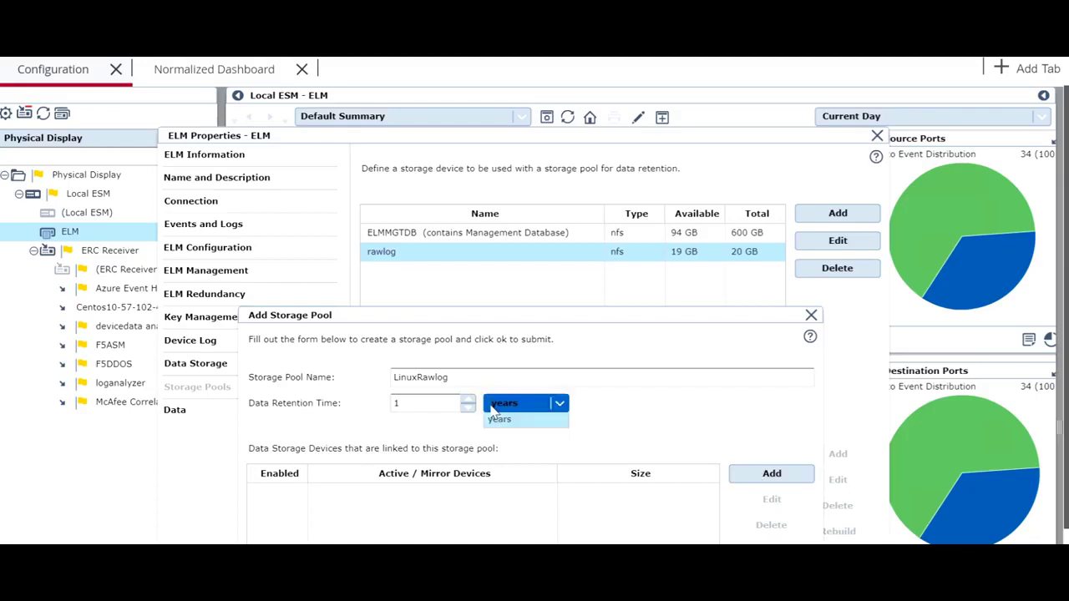
{"action": "left_click", "coordinate": [503, 457]}
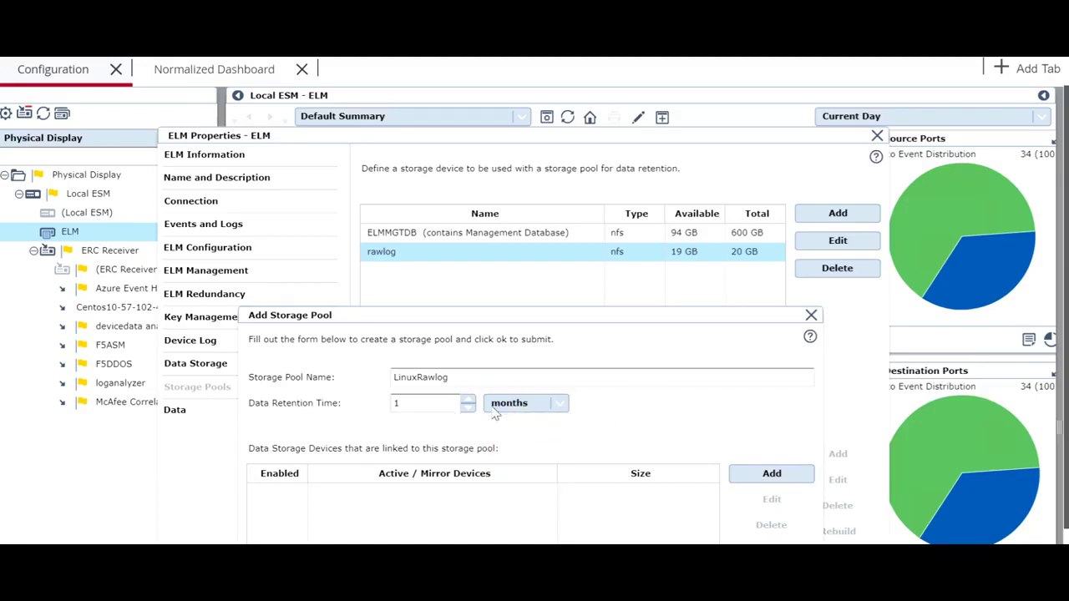
Link the rawlog storage device to the pool with a size of 10 GB and no mirrored device
{"action": "left_click", "coordinate": [765, 481]}
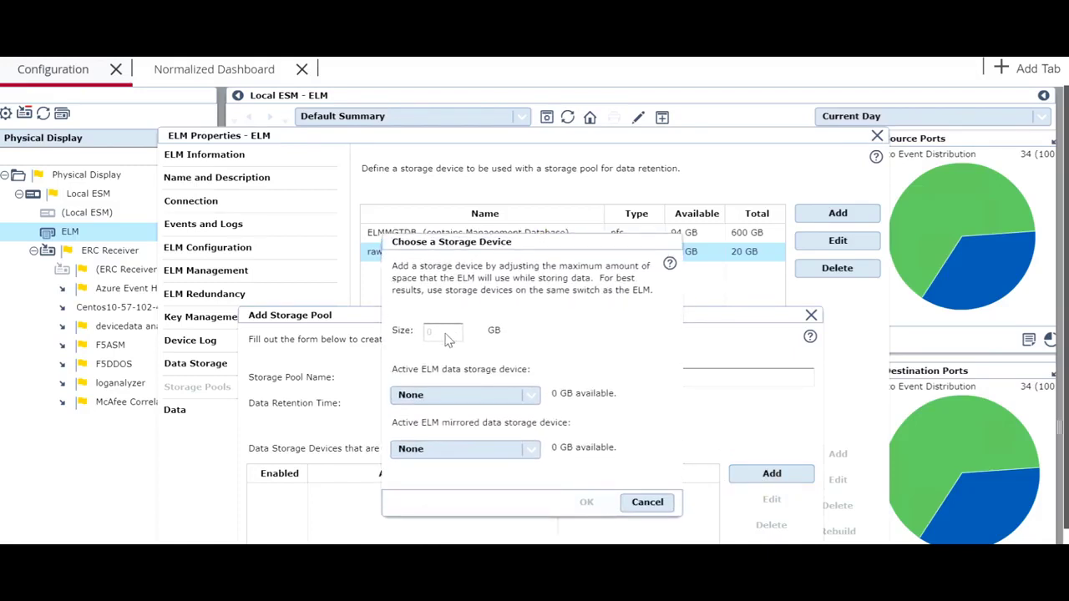
{"action": "left_click", "coordinate": [443, 399]}
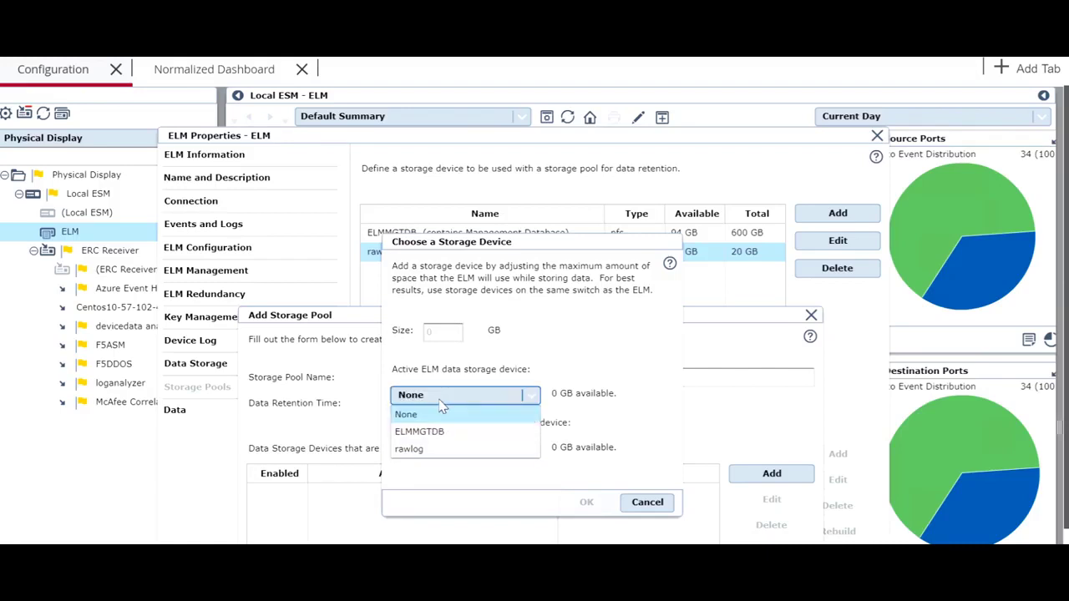
{"action": "left_click", "coordinate": [409, 449]}
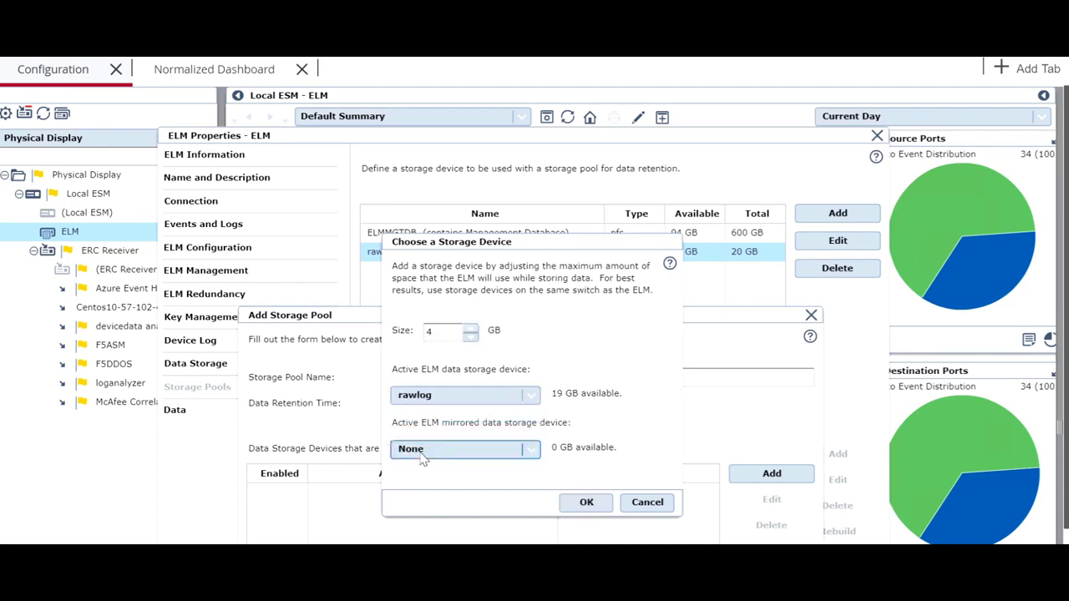
{"action": "double_click", "coordinate": [433, 330]}
{"action": "key", "text": "BackSpace"}
{"action": "type", "text": "10"}
{"action": "left_click", "coordinate": [586, 502]}
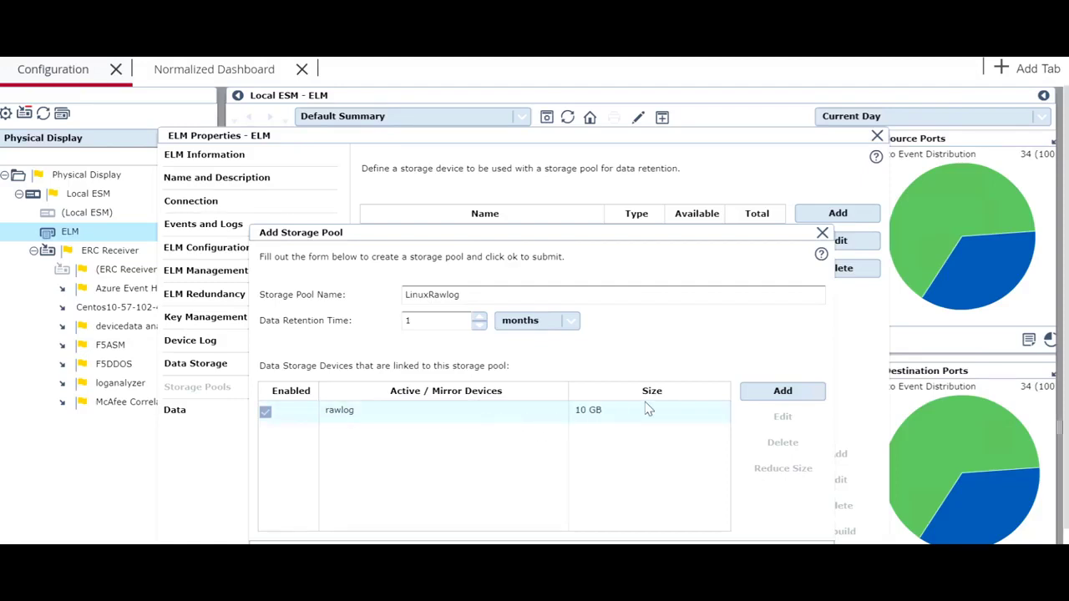
Link a second rawlog allocation of 6 GB to the pool and submit the LinuxRawlog pool
{"action": "left_click", "coordinate": [762, 396]}
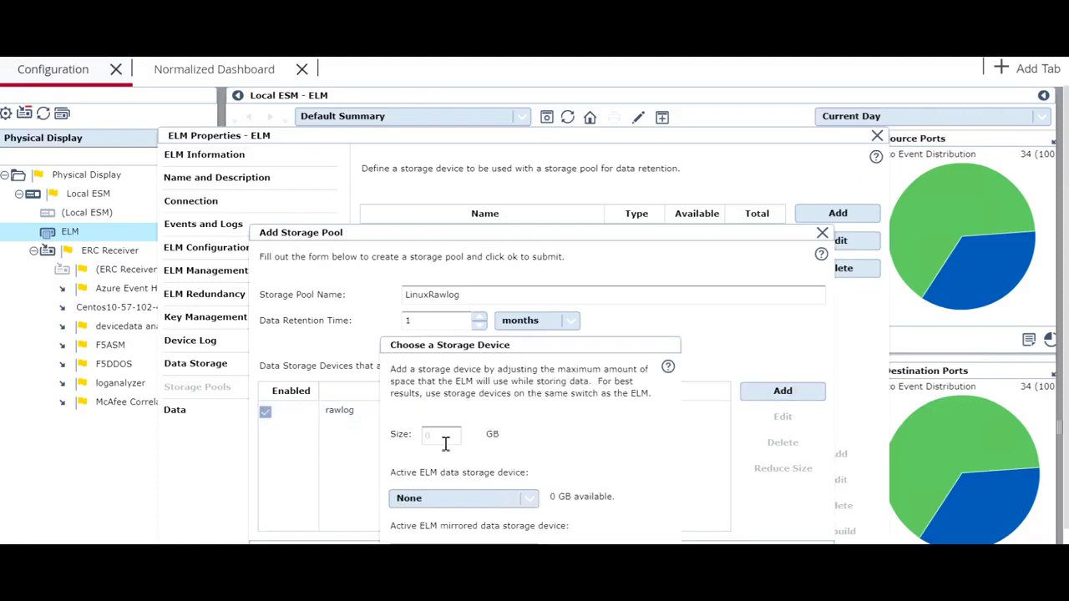
{"action": "left_click", "coordinate": [442, 499]}
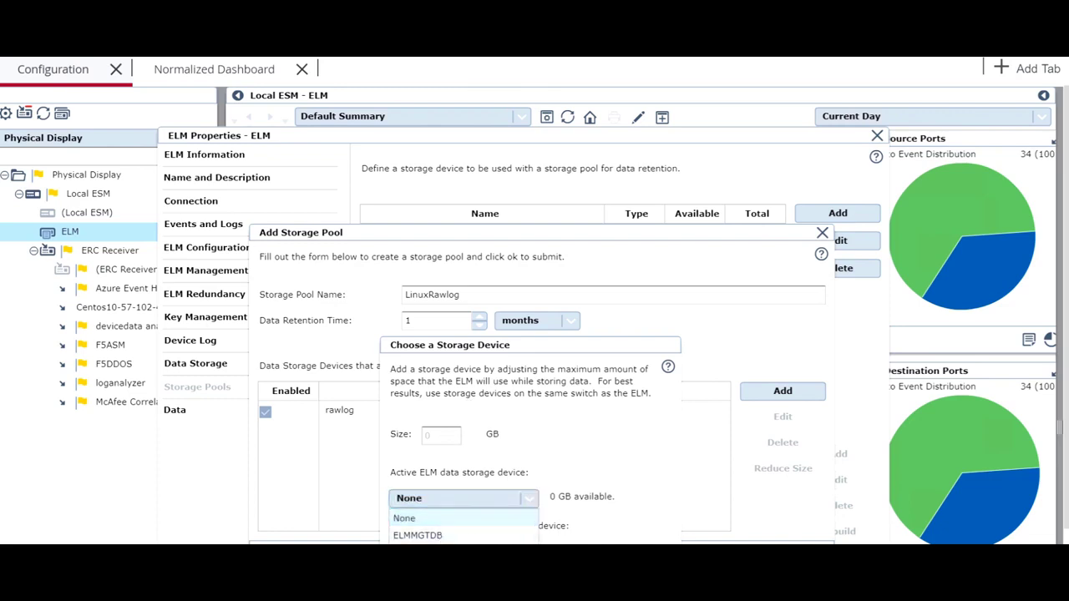
{"action": "left_click", "coordinate": [433, 551]}
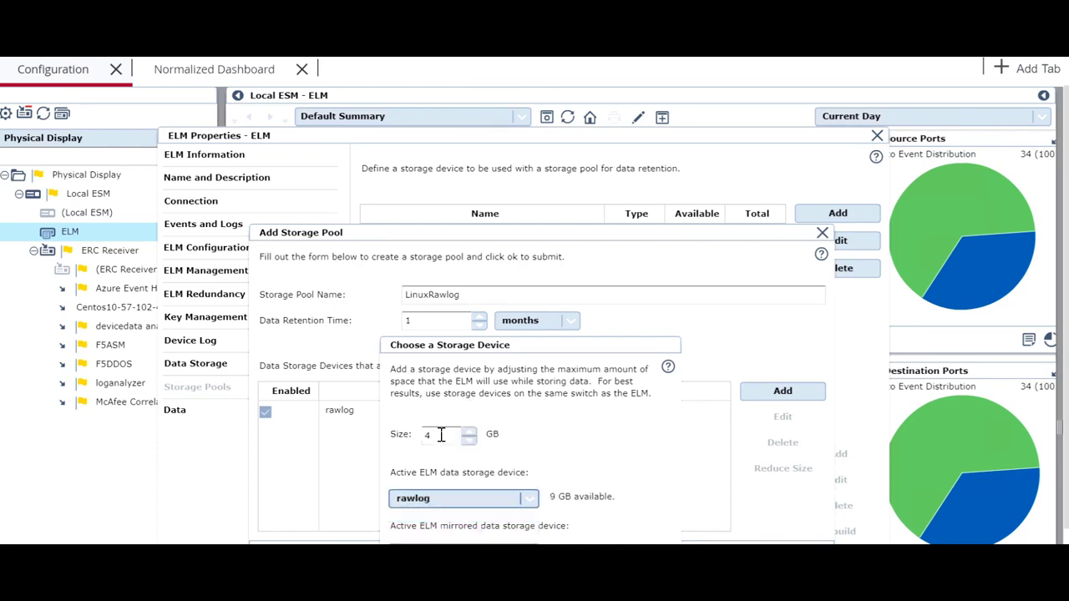
{"action": "double_click", "coordinate": [441, 435]}
{"action": "type", "text": "4"}
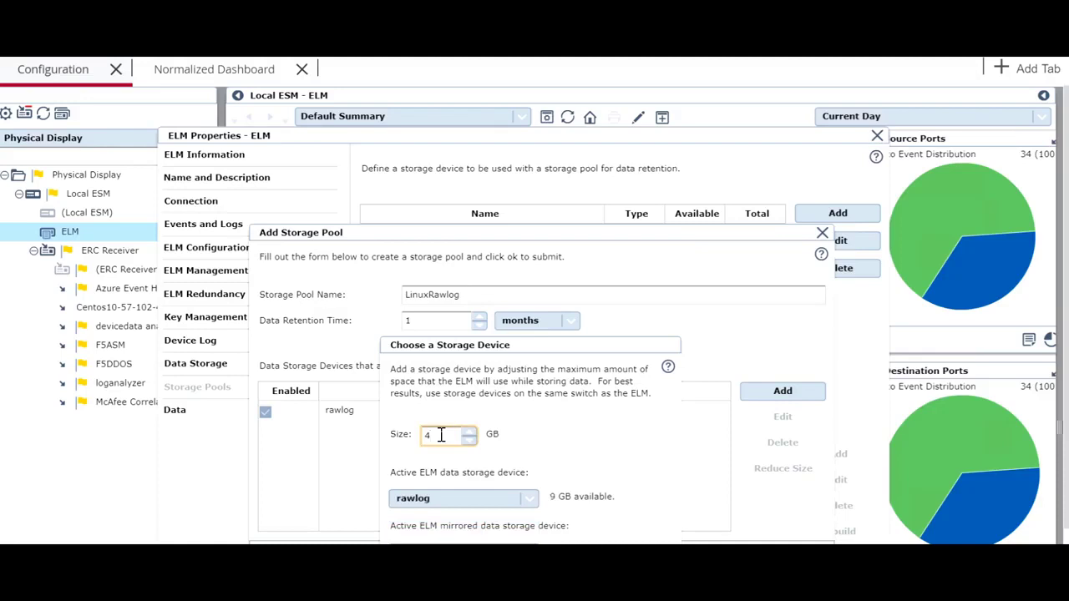
{"action": "key", "text": "BackSpace"}
{"action": "type", "text": "5"}
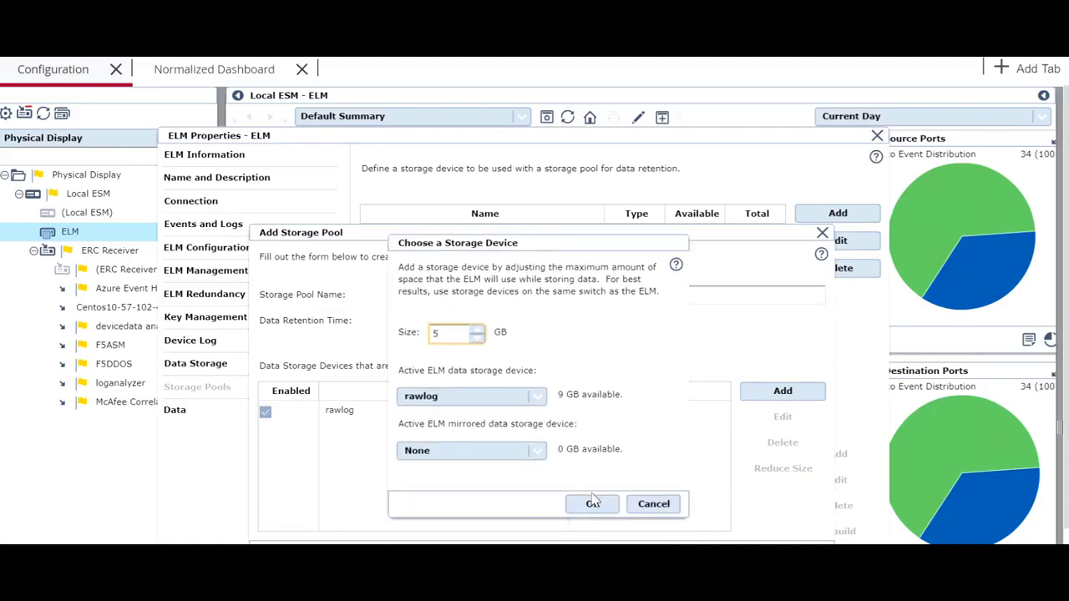
{"action": "left_click", "coordinate": [592, 505]}
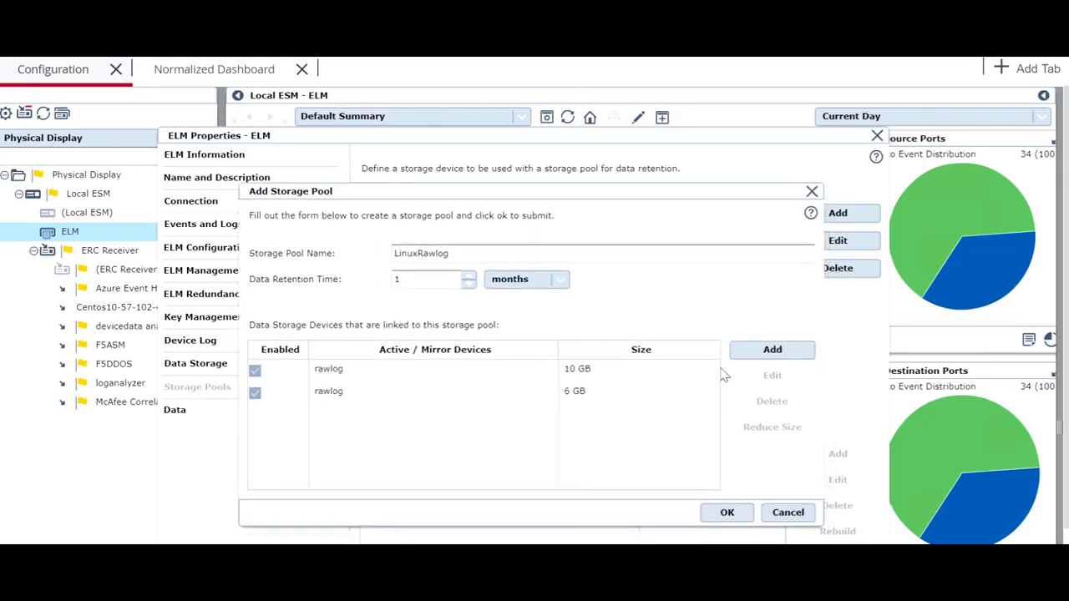
{"action": "left_click", "coordinate": [727, 512]}
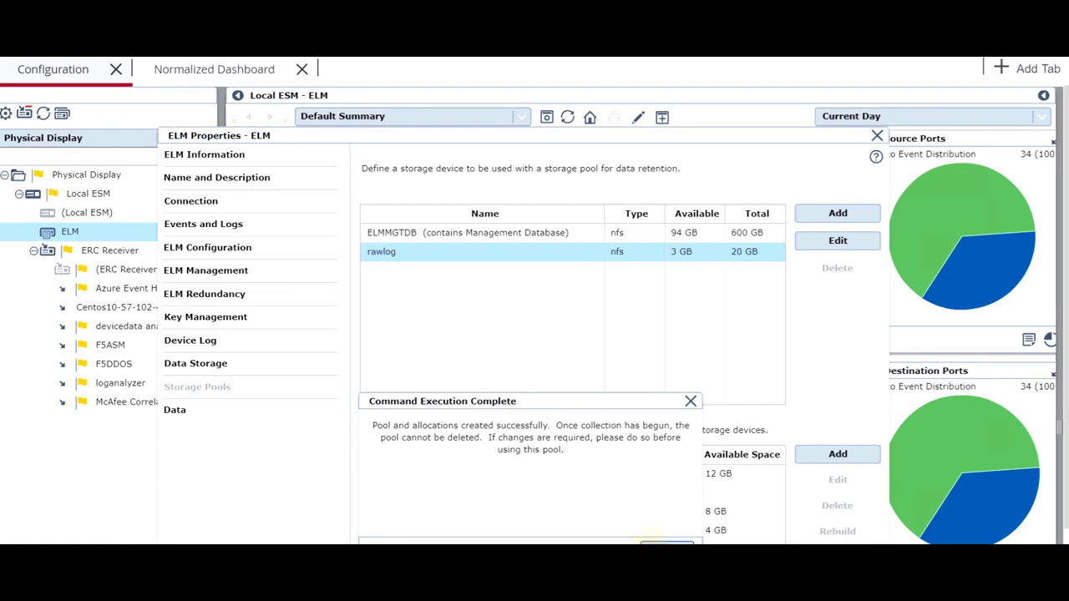
{"action": "left_click", "coordinate": [648, 540]}
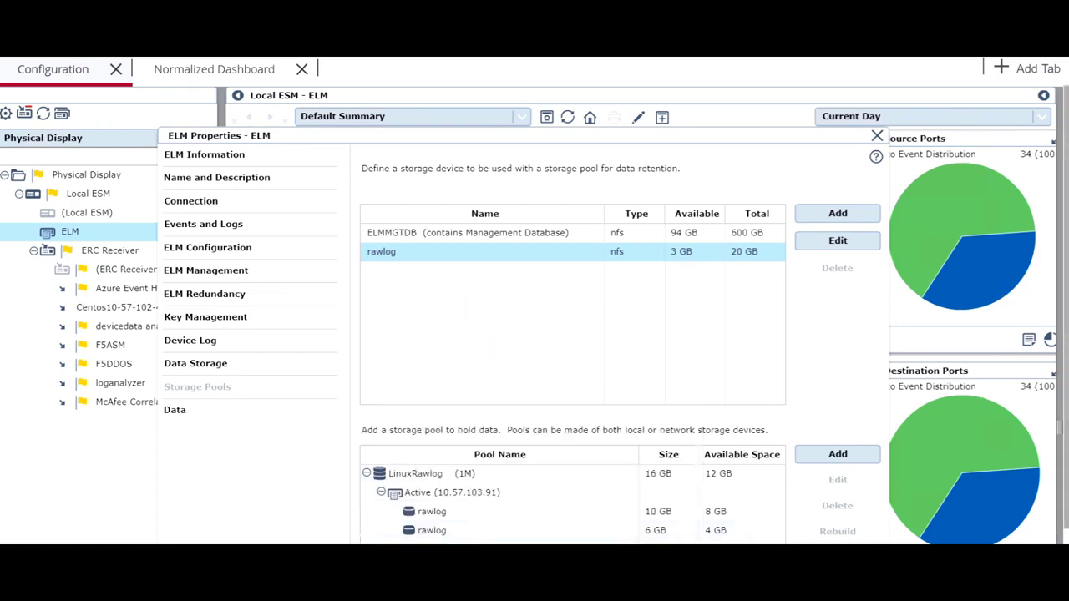
Select the LinuxRawlog pool and examine the size and available space of its allocations
{"action": "scroll", "coordinate": [1033, 393], "scroll_direction": "down", "scroll_amount": 1}
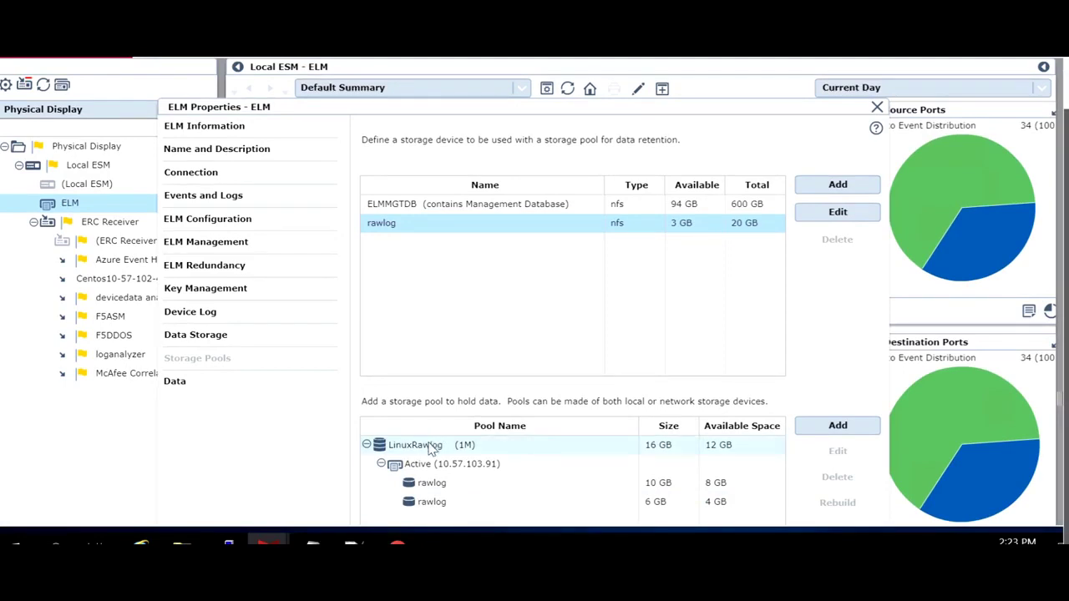
{"action": "left_click", "coordinate": [430, 450]}
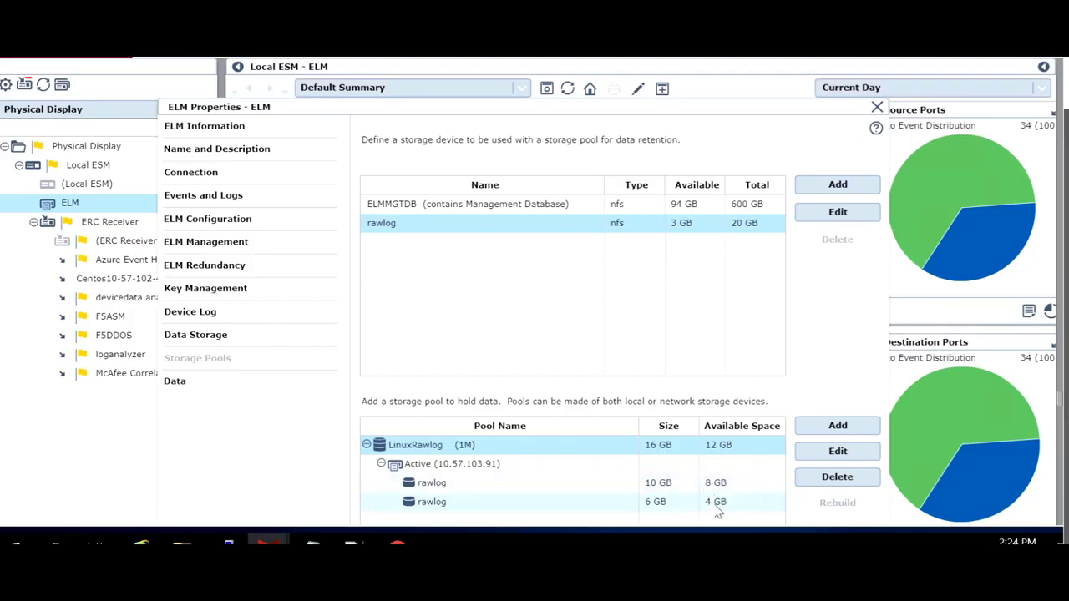
{"action": "left_click", "coordinate": [728, 455]}
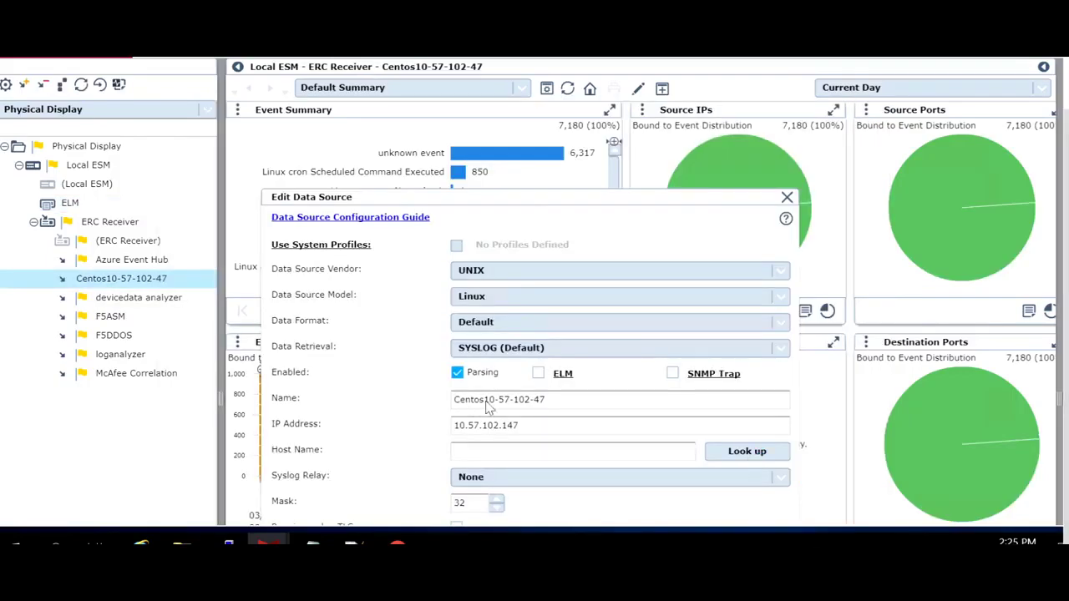
Enable ELM logging for the Centos10-57-102-47 data source and associate it with the ELM at 10.57.103.91
{"action": "left_click", "coordinate": [539, 374]}
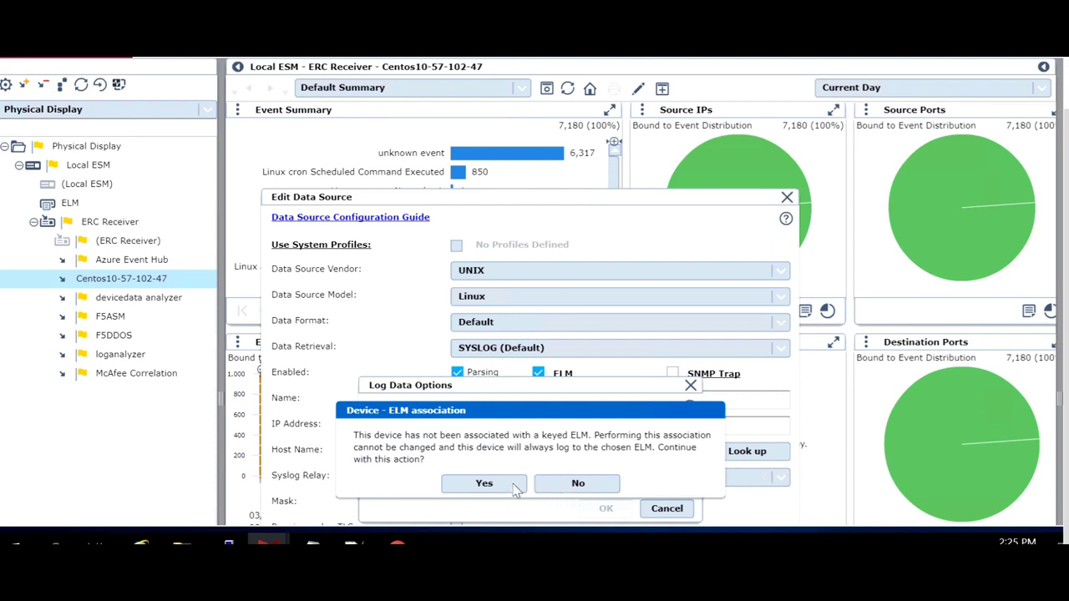
{"action": "left_click", "coordinate": [484, 484]}
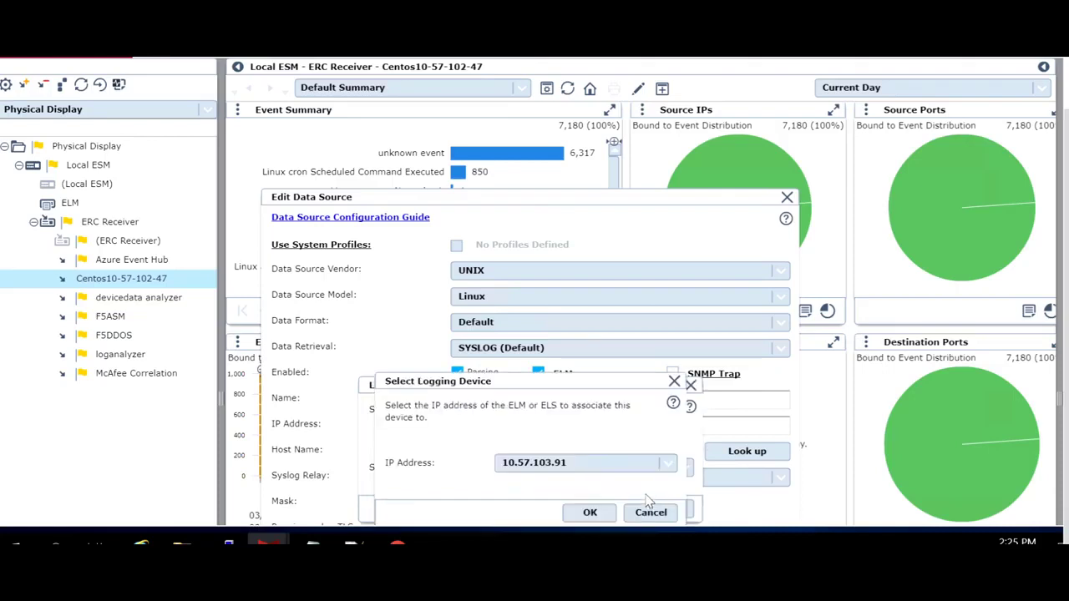
{"action": "left_click", "coordinate": [588, 513]}
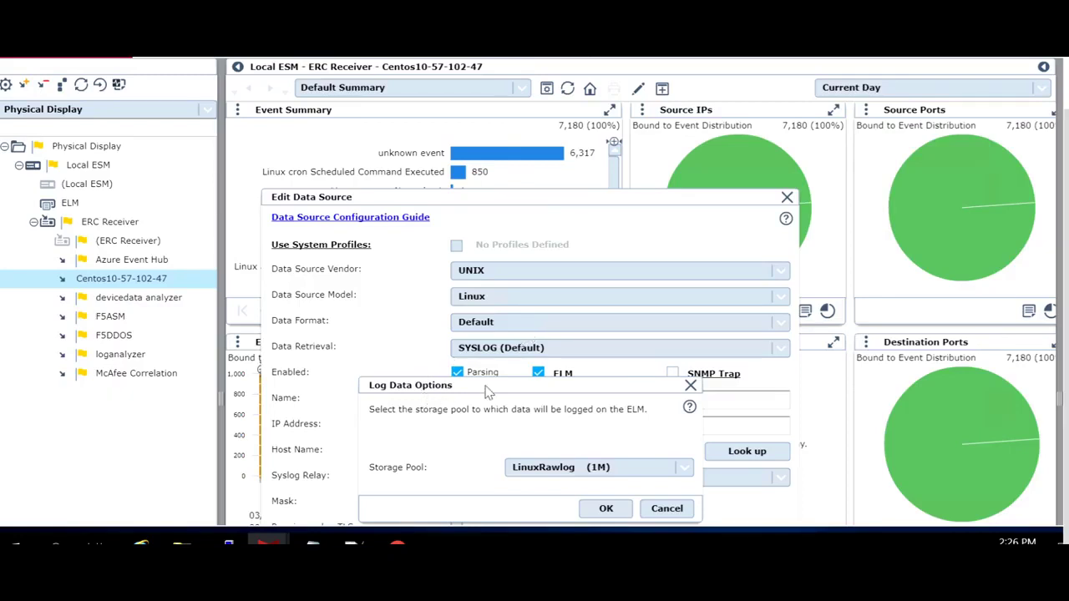
Choose LinuxRawlog (1M) as the storage pool for the logged data and save the data source
{"action": "left_click", "coordinate": [580, 476]}
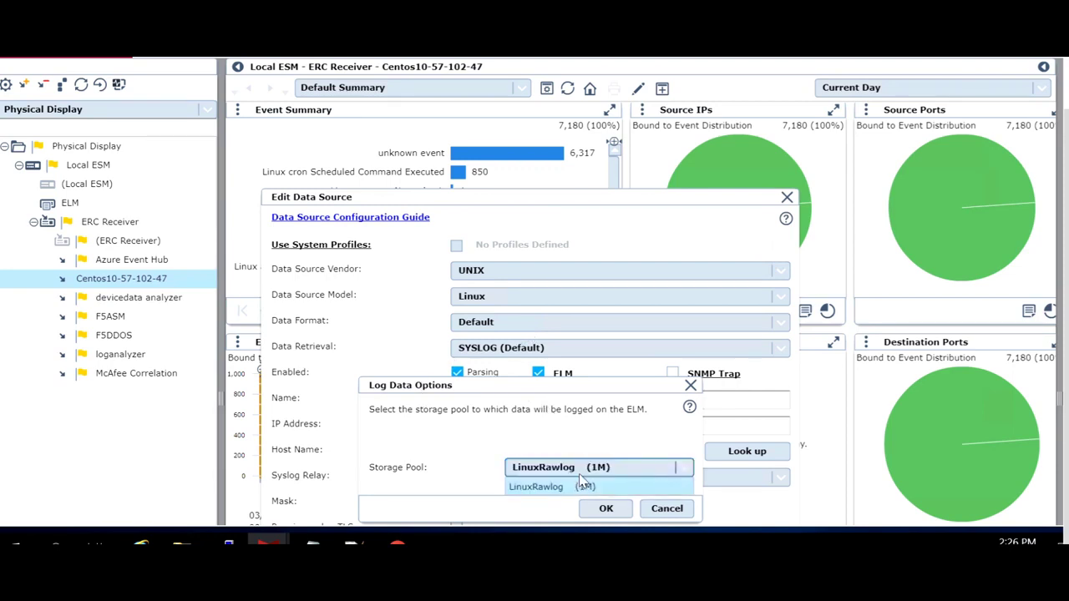
{"action": "left_click", "coordinate": [576, 487]}
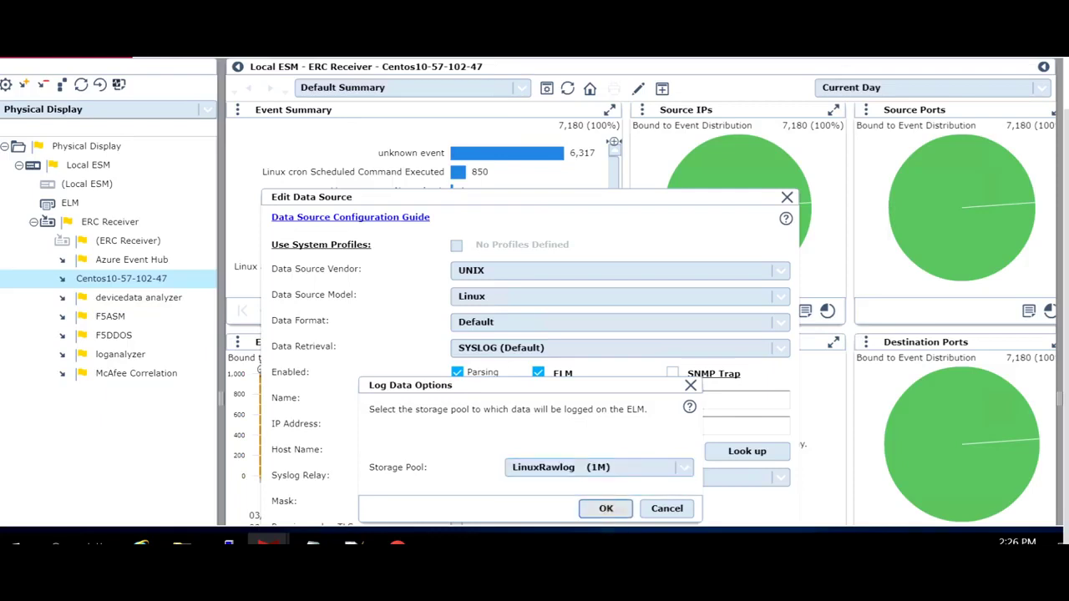
{"action": "left_click", "coordinate": [605, 508]}
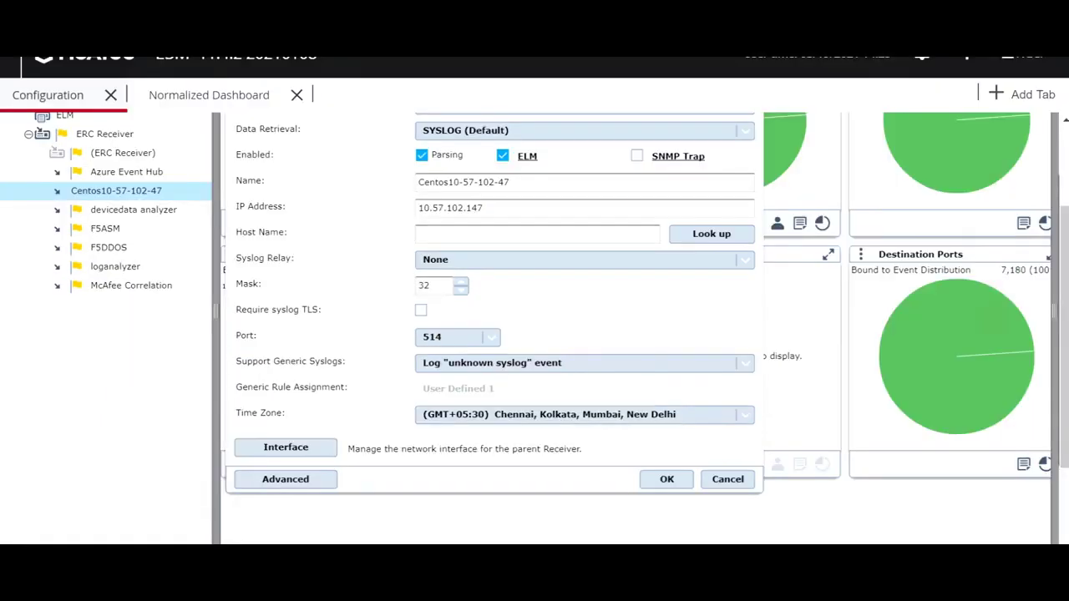
{"action": "left_click", "coordinate": [669, 485]}
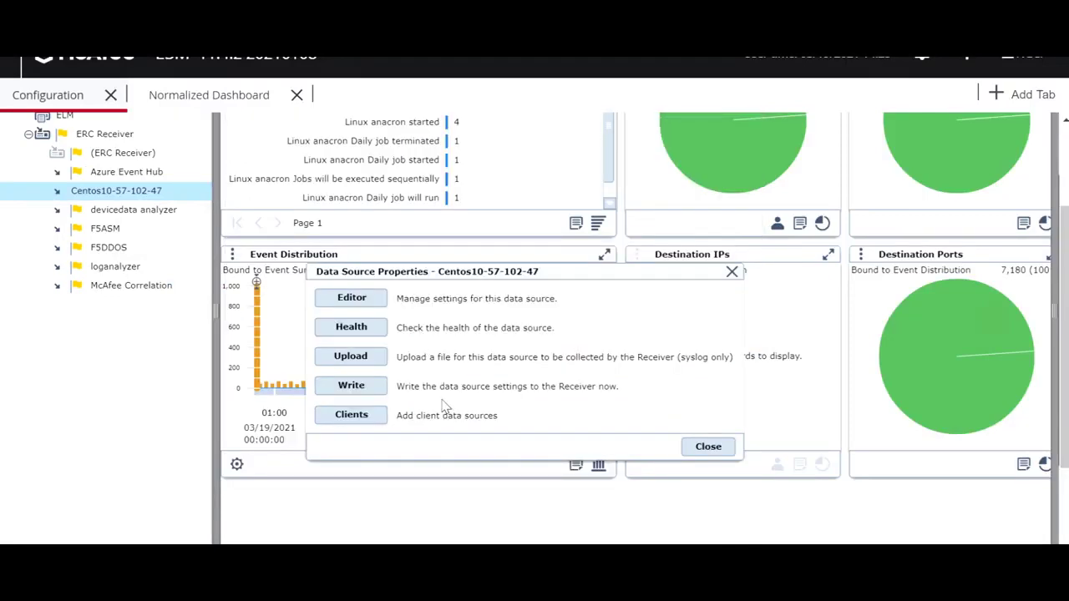
Write the Centos10-57-102-47 data source settings to the Receiver and close the data source's properties
{"action": "left_click", "coordinate": [386, 389]}
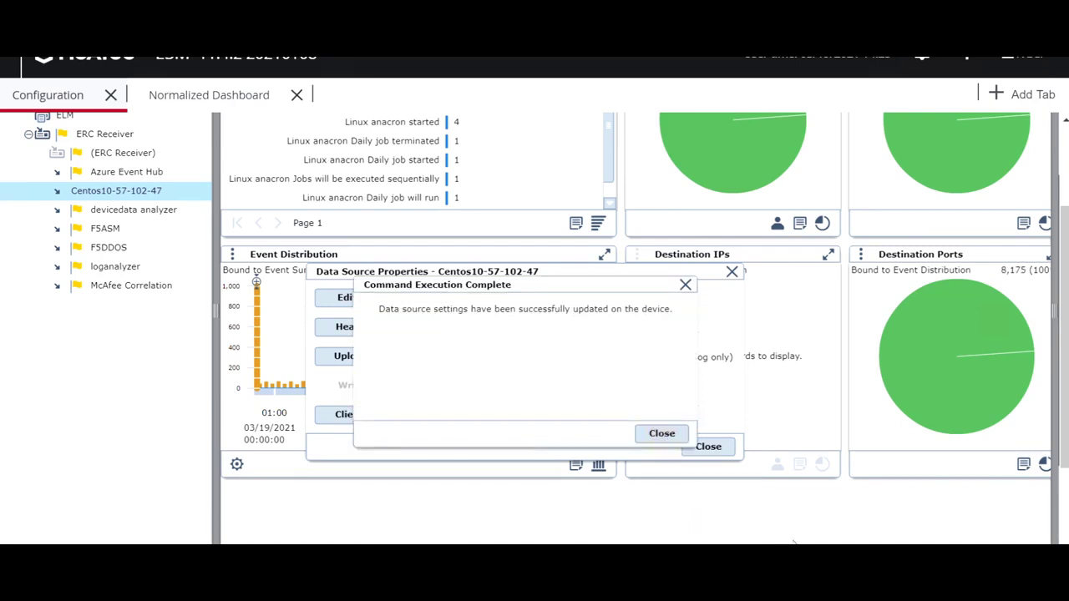
{"action": "left_click", "coordinate": [661, 434]}
{"action": "left_click", "coordinate": [708, 446]}
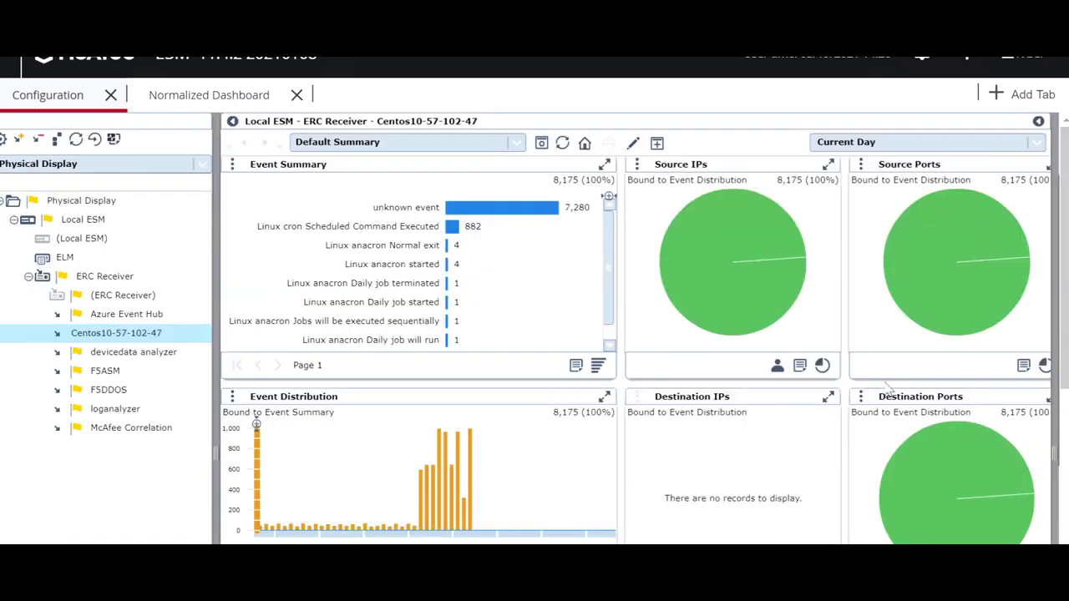